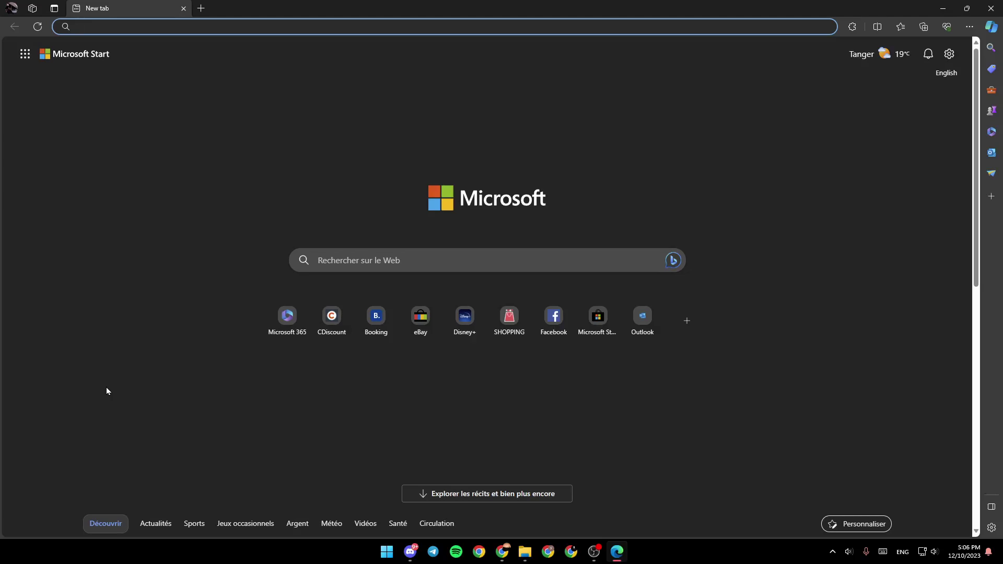
# Leave the address bar and open Edge's Settings and more menu.
pyautogui.click(388, 181)
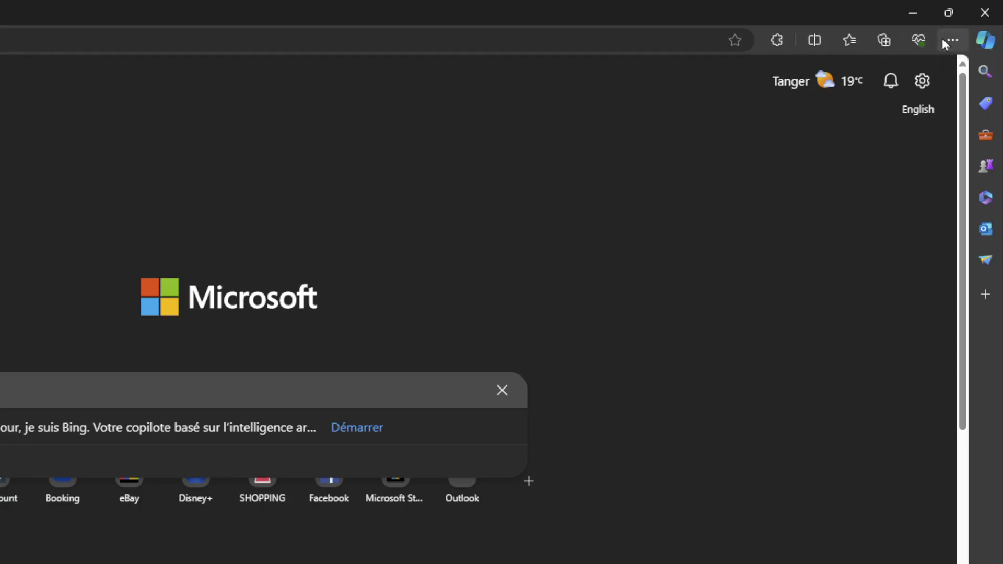
pyautogui.click(957, 43)
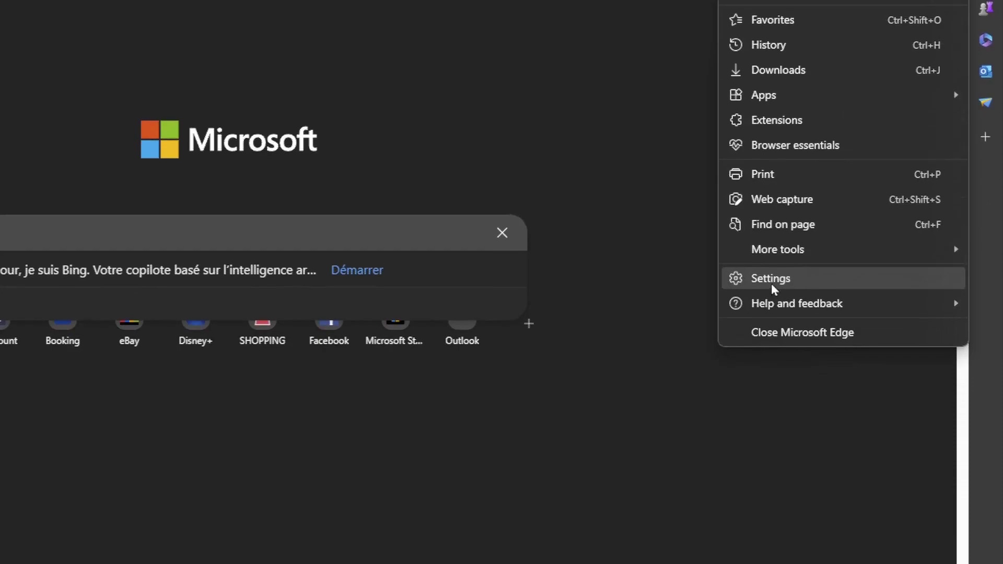
# Choose Settings from the menu to open Edge Settings on the profile page.
pyautogui.click(771, 283)
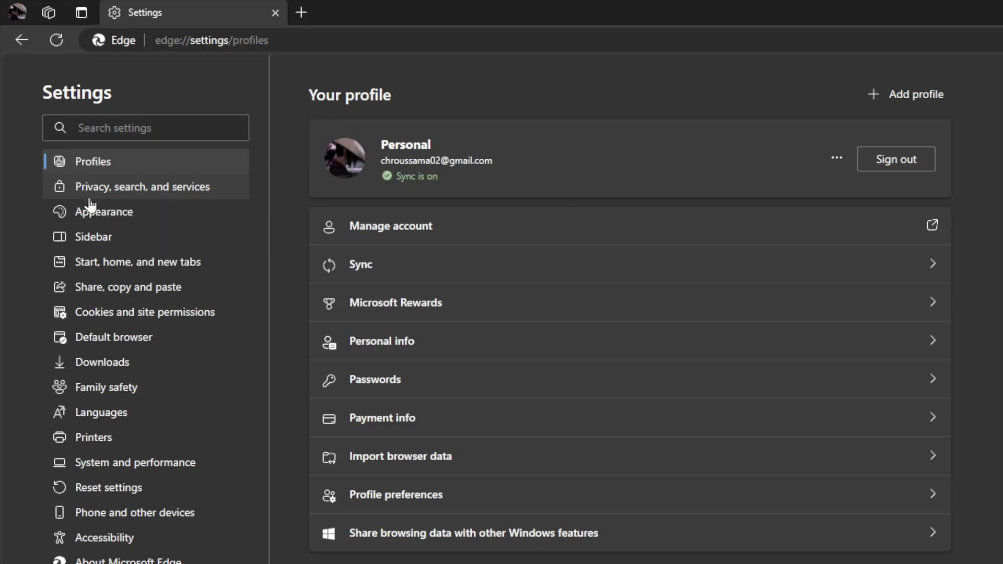
# Go to 'Privacy, search, and services' to see tracking prevention set to Balanced.
pyautogui.click(175, 196)
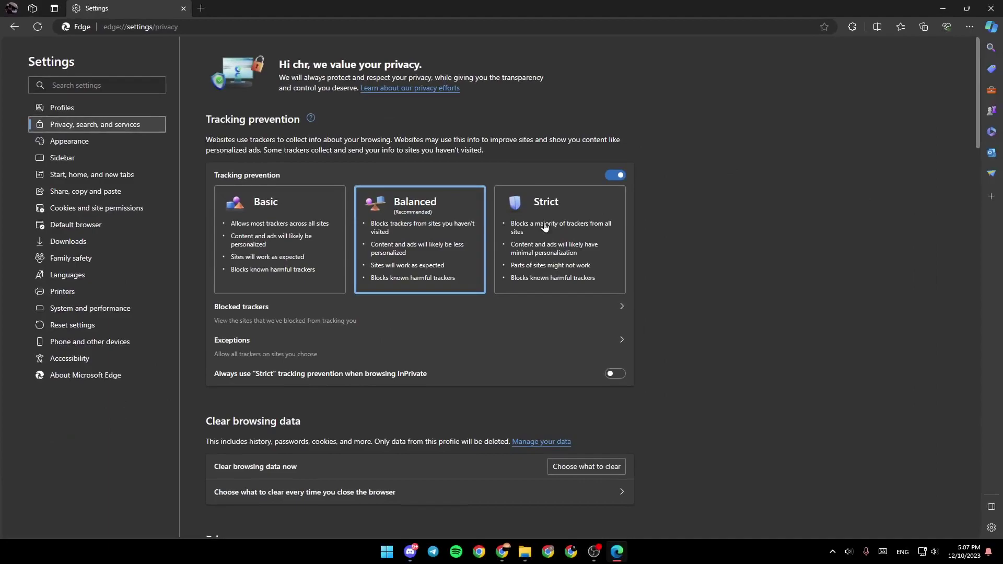